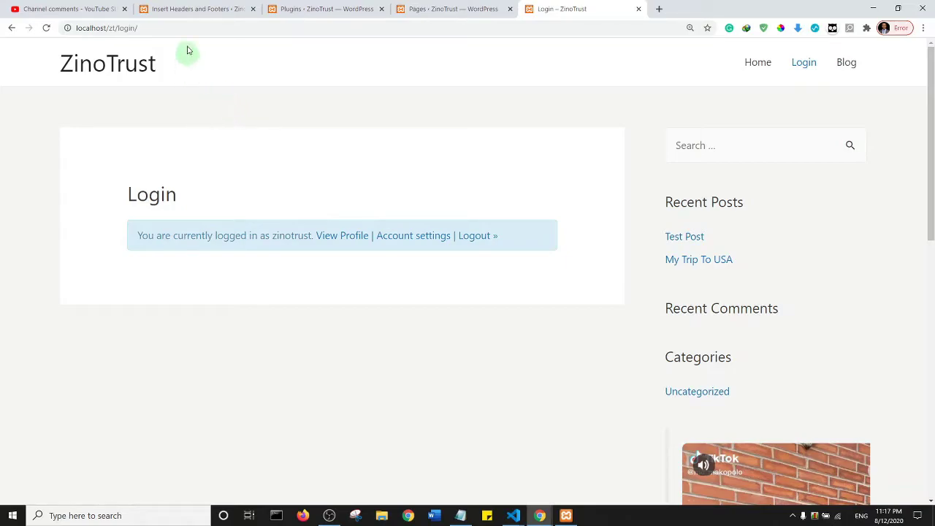
- From the Plugins page, search Add Plugins for 'breadcrumb navxt'
click(253, 9)
click(202, 9)
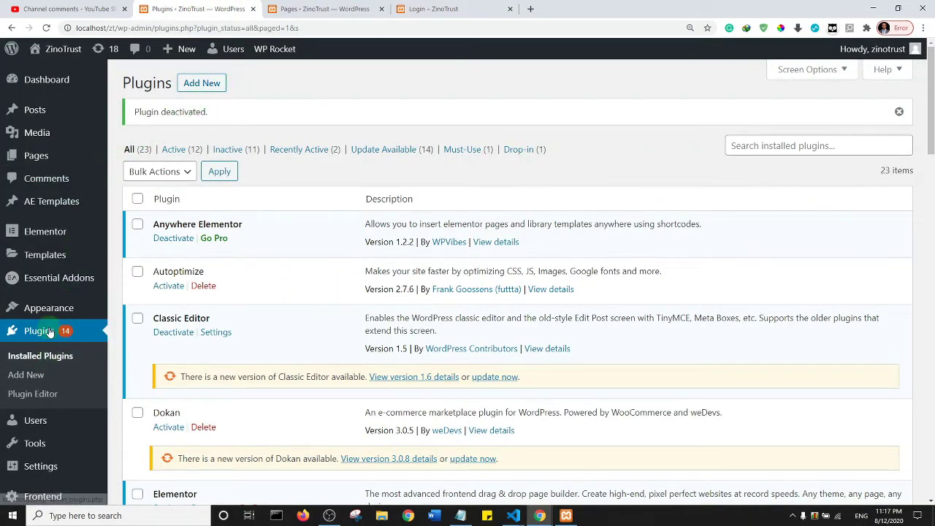
click(203, 84)
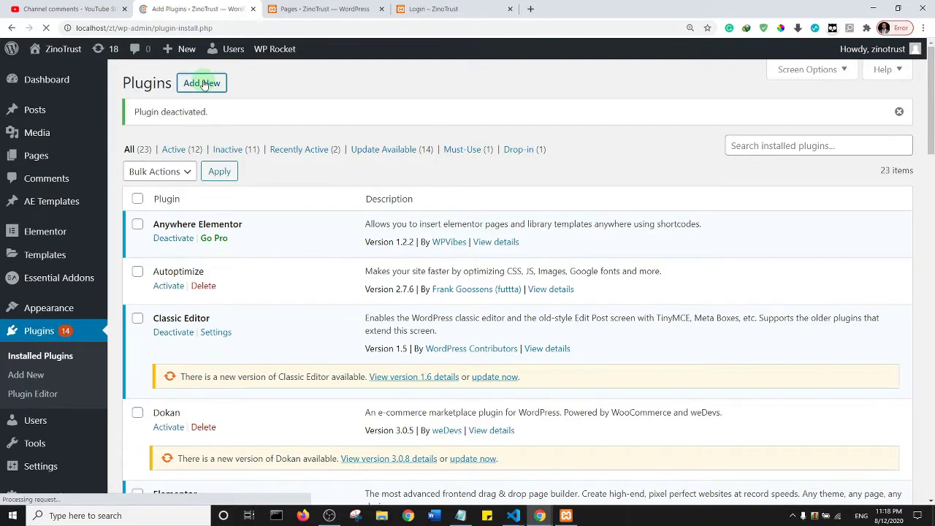
click(745, 123)
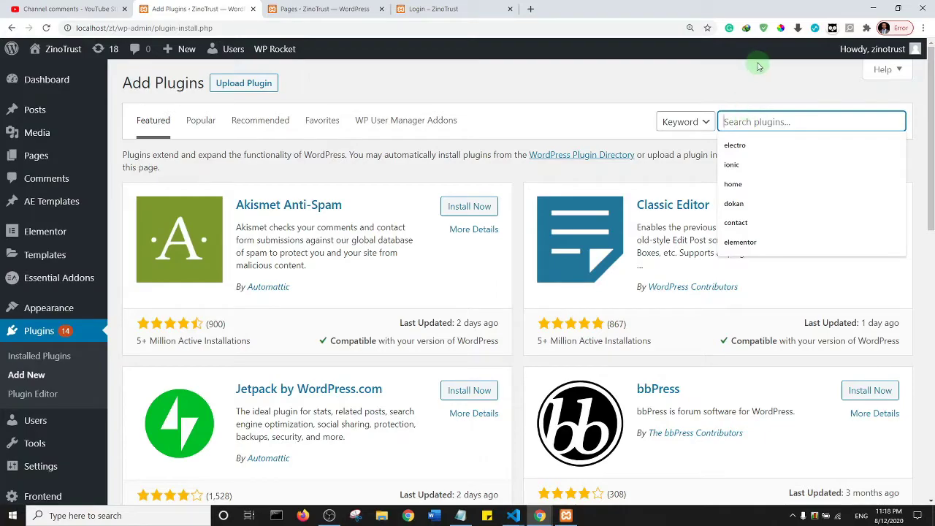
text(breadcrumb navxt)
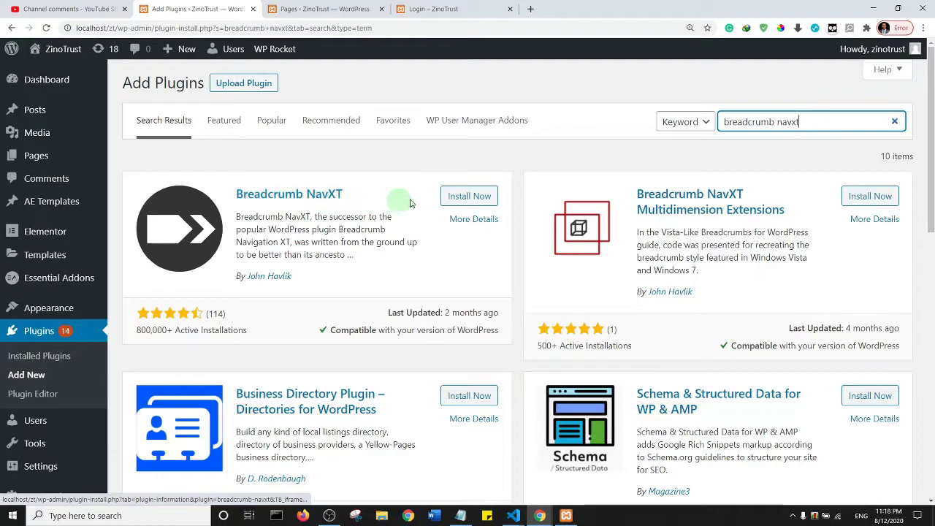
- Install the Breadcrumb NavXT plugin and activate it
click(469, 197)
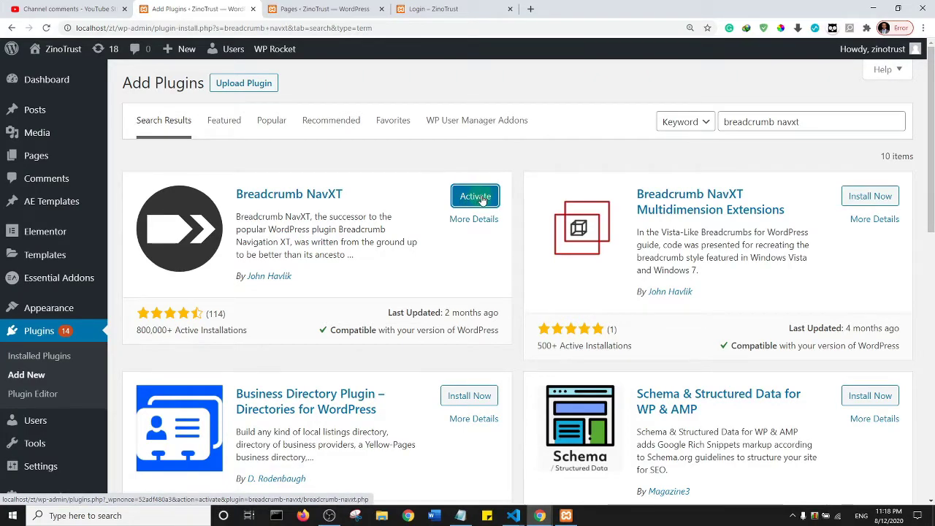
click(481, 199)
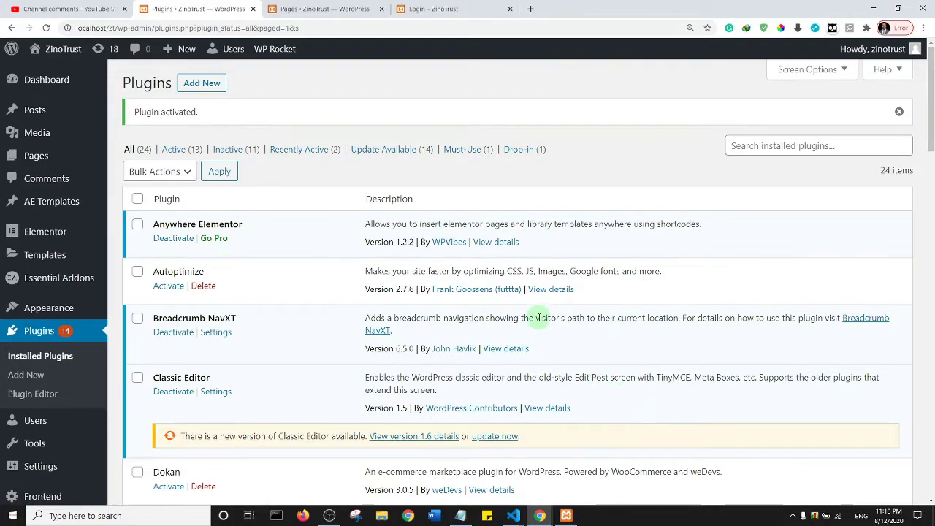
- Open the Breadcrumb NavXT settings from its Settings link in the Plugins list
scroll(35, 394, down, 4)
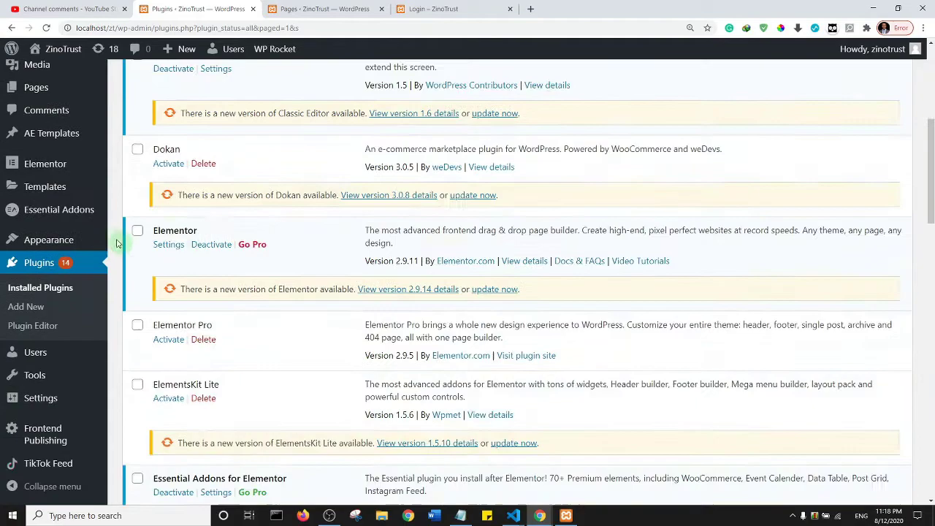
mouse_move(46, 400)
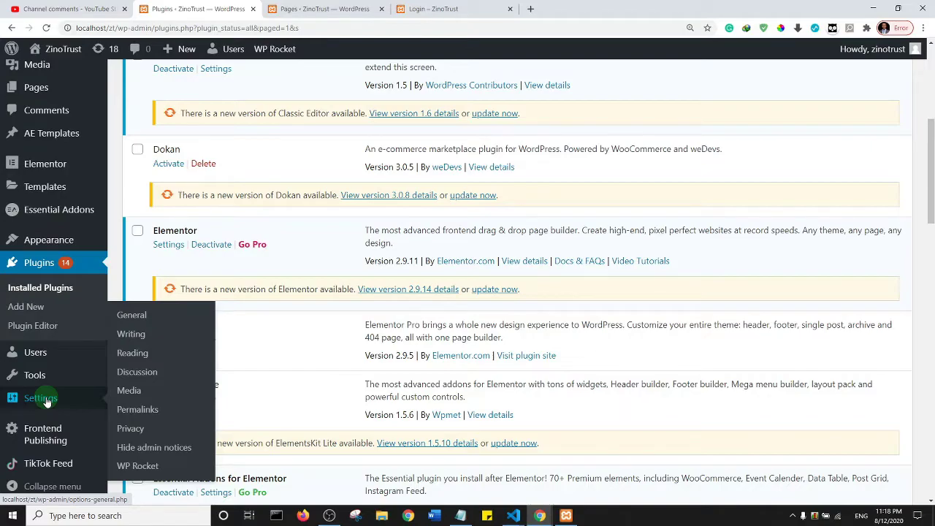
scroll(46, 401, up, 4)
mouse_move(55, 467)
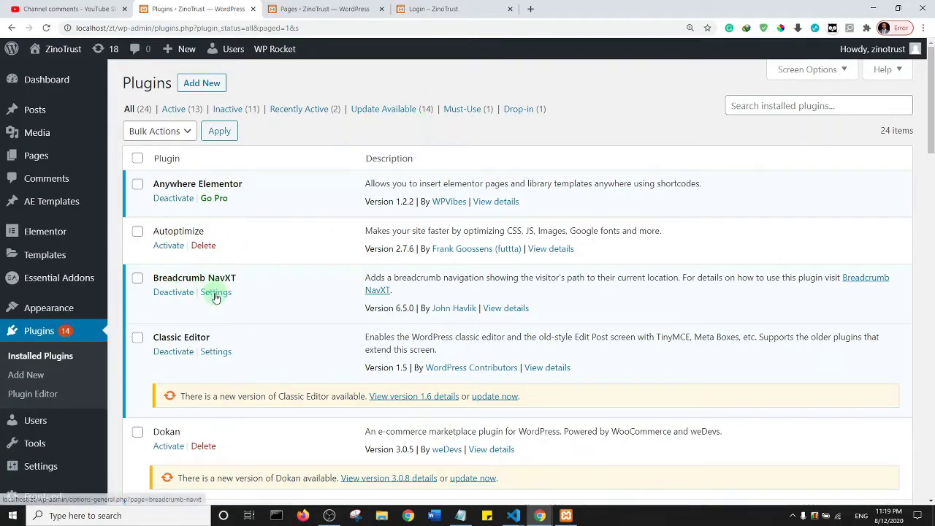
click(215, 293)
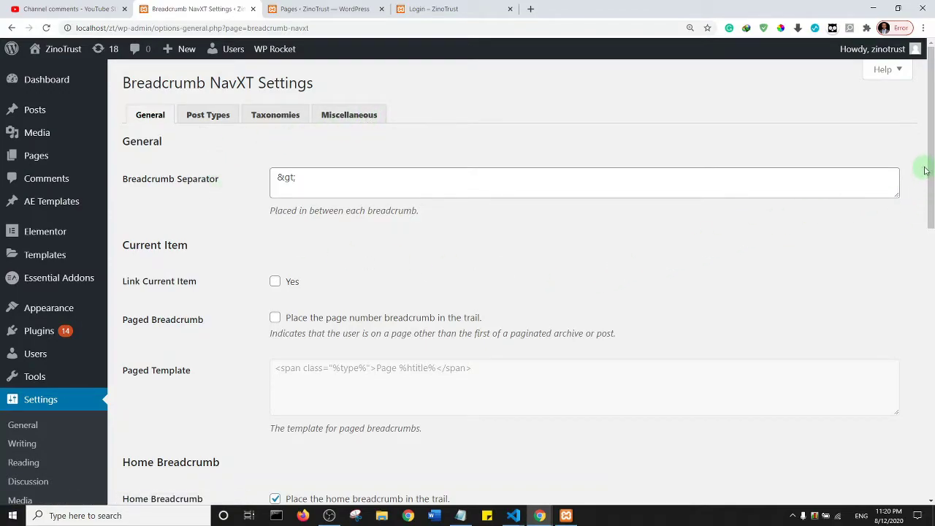
- Enable Paged Breadcrumb on the General tab and save the Breadcrumb NavXT settings
scroll(931, 168, down, 1)
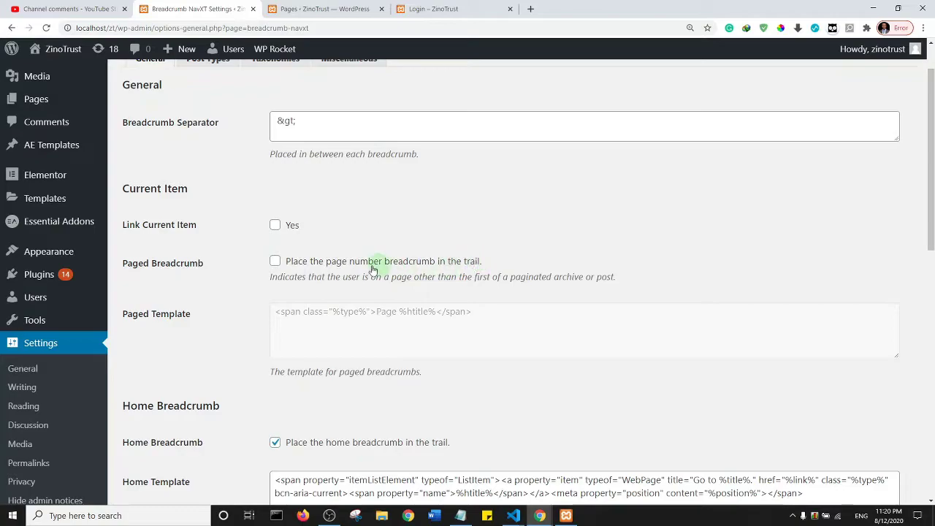
click(276, 263)
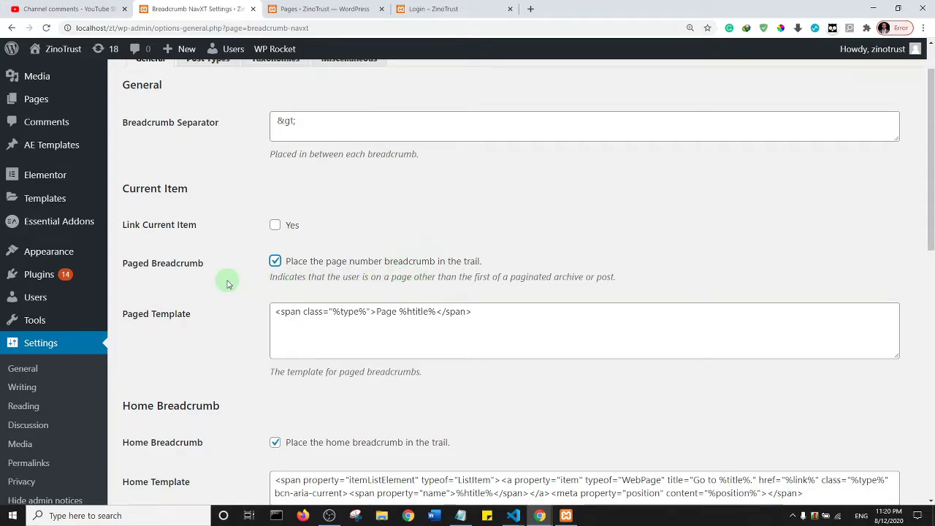
scroll(226, 284, down, 5)
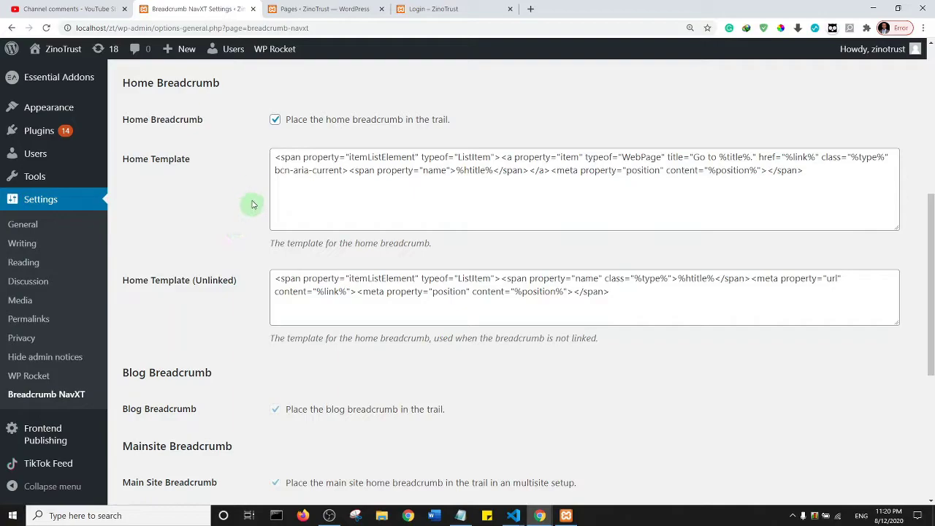
scroll(232, 205, down, 5)
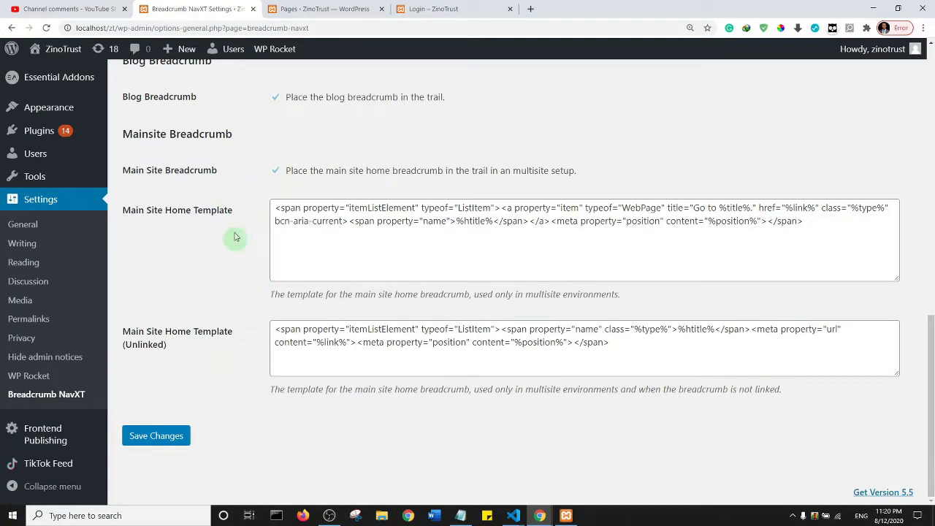
click(153, 435)
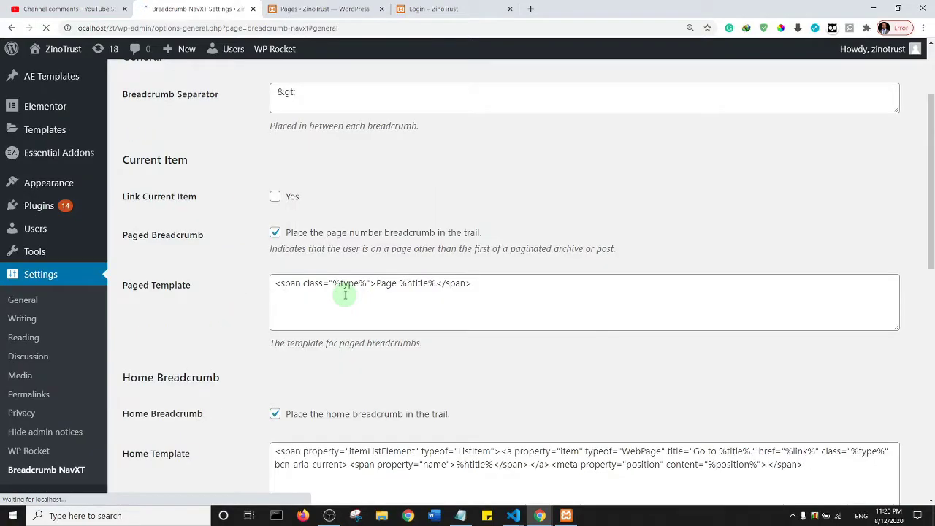
- Reload the site's Login page, view the Blog page, then return to Breadcrumb NavXT settings
click(431, 9)
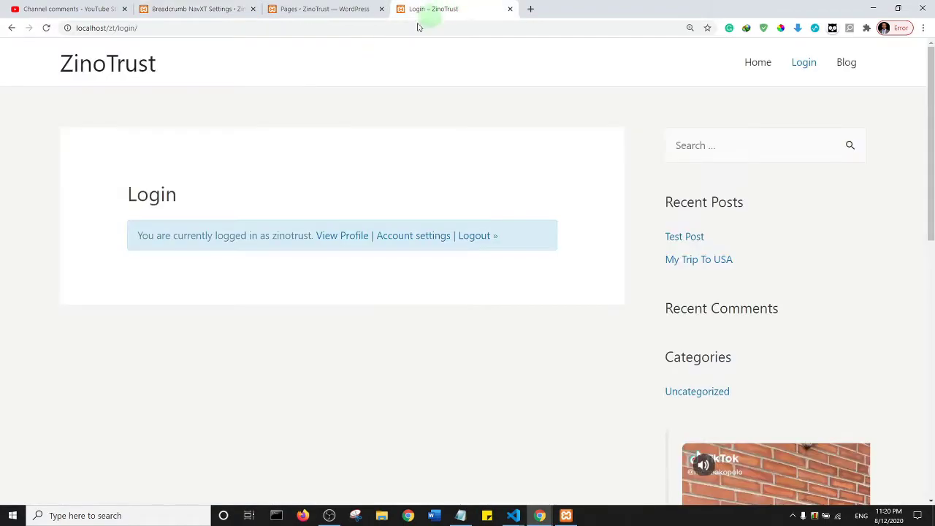
click(46, 28)
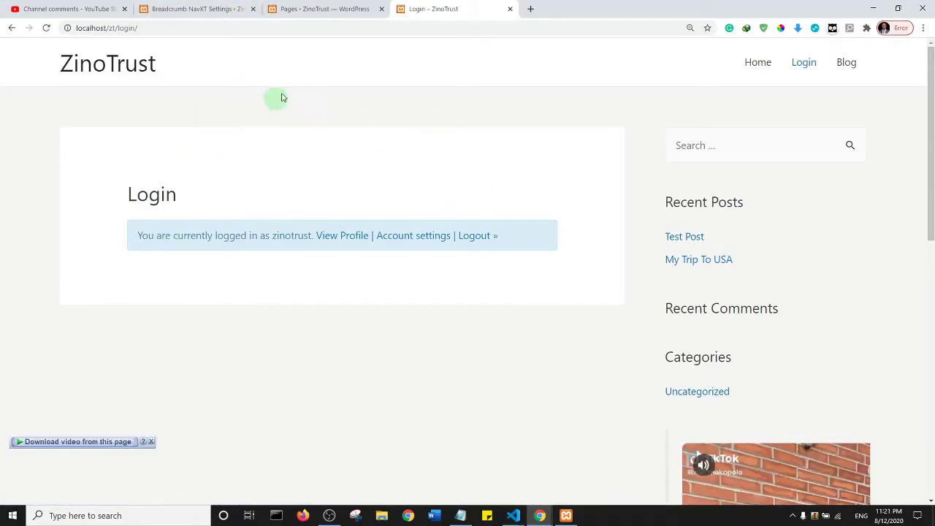
click(833, 64)
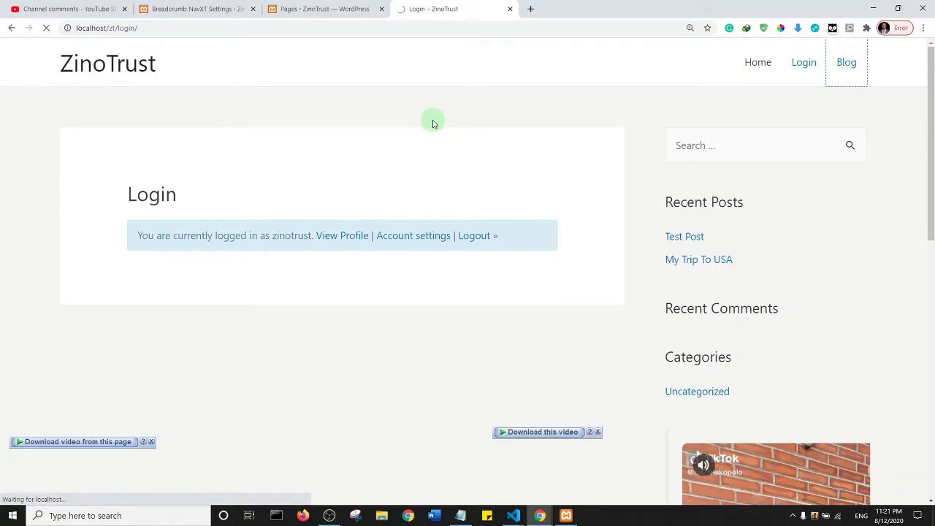
click(194, 8)
scroll(289, 209, up, 3)
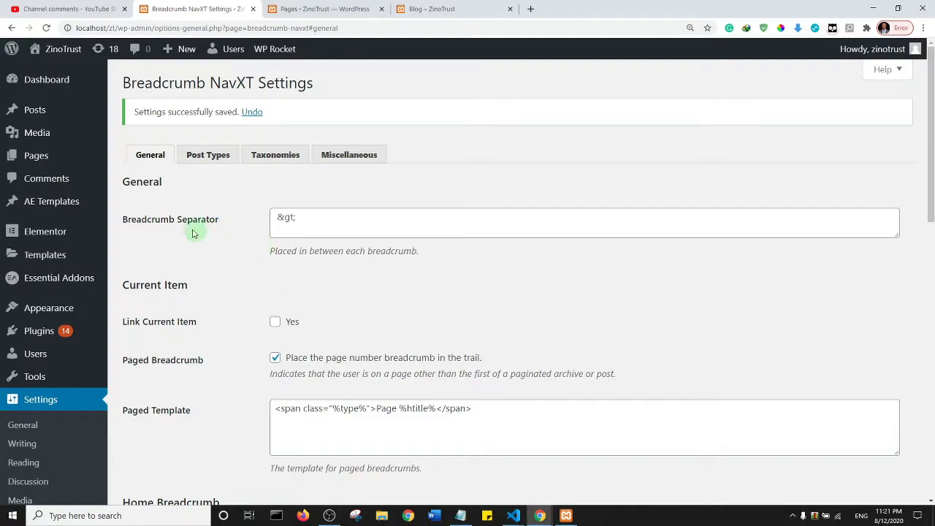
- Open the Astra theme Customizer in a new tab from the Appearance menu
mouse_move(21, 313)
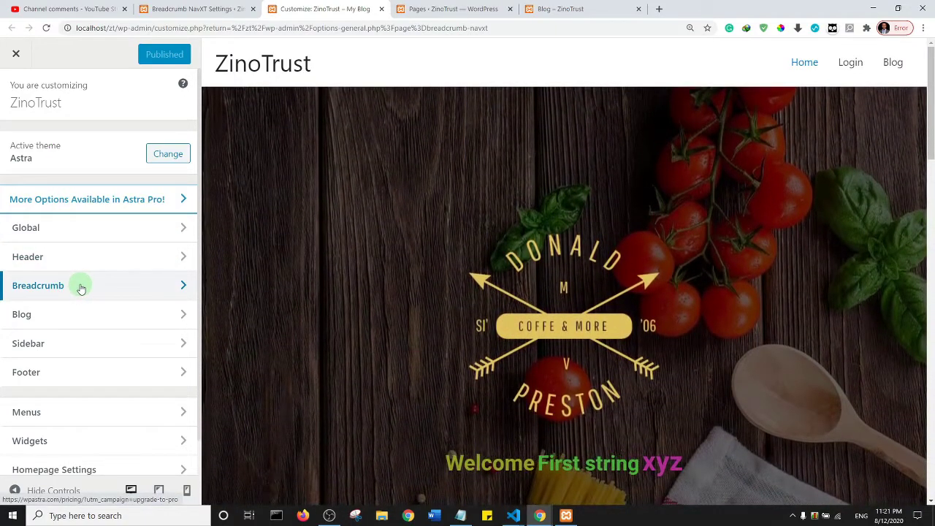
- Set the Astra breadcrumb Position to After Header and publish the change
click(81, 289)
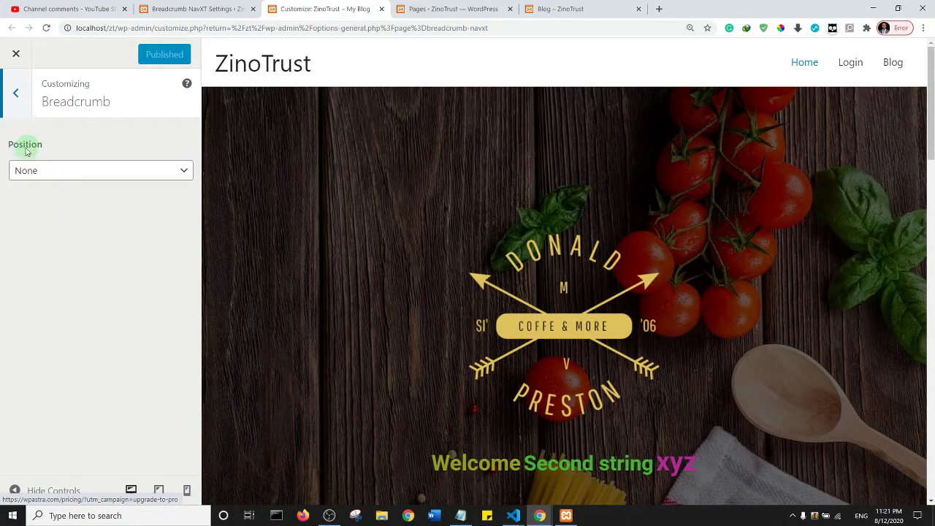
click(91, 177)
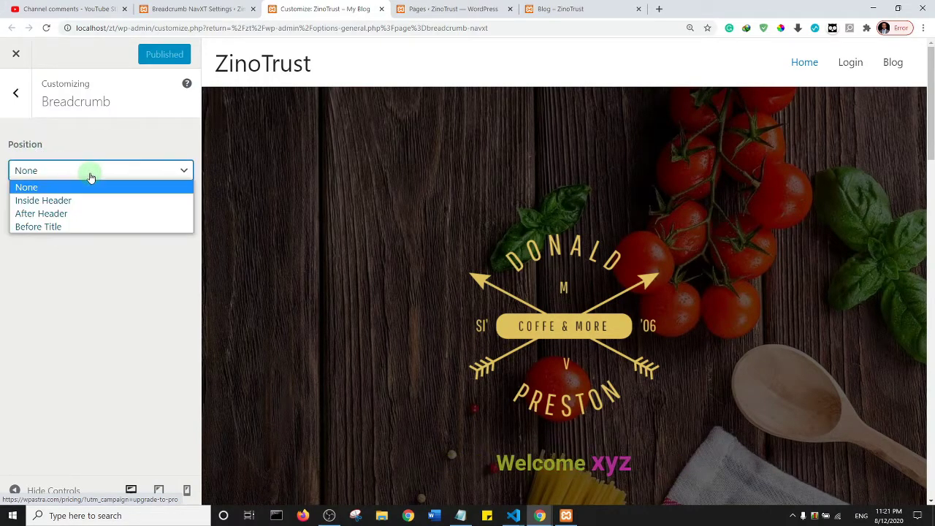
click(69, 214)
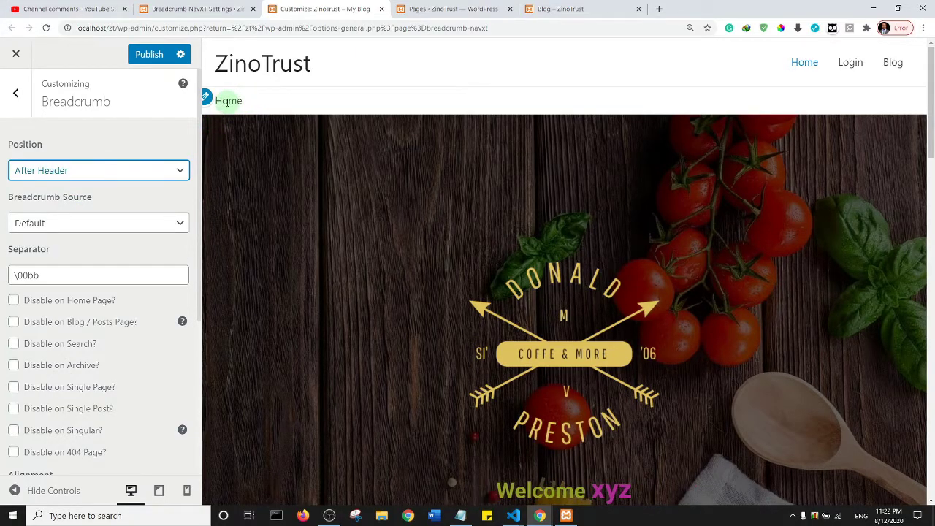
click(150, 55)
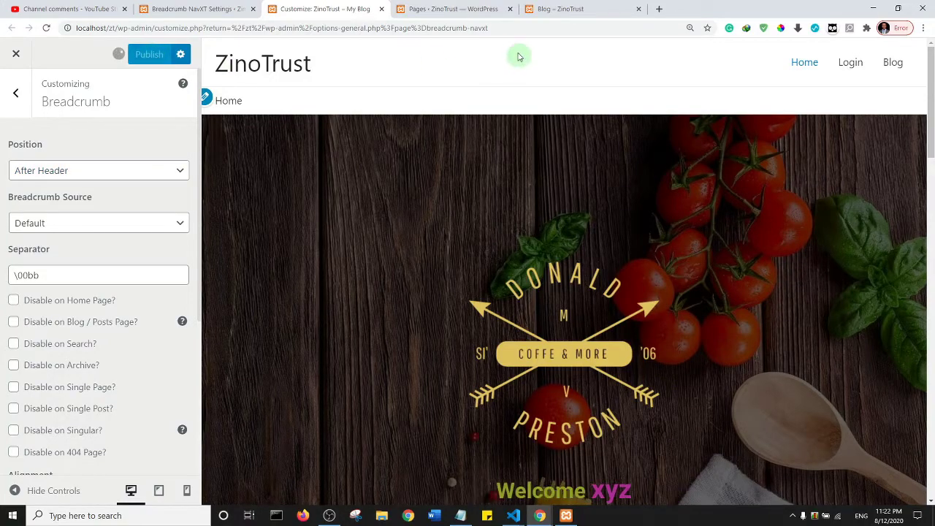
- Check the Home » Login breadcrumb on the Login page, then return to the Customizer
click(574, 8)
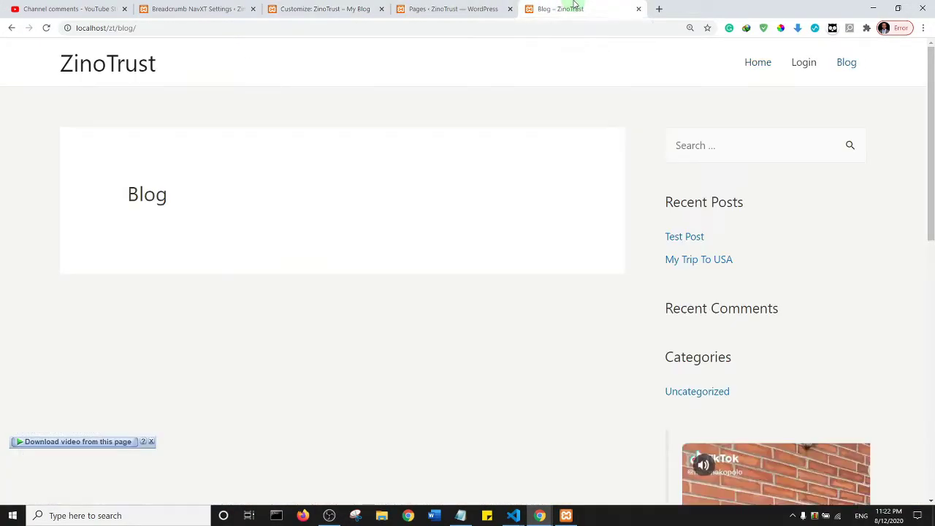
click(804, 62)
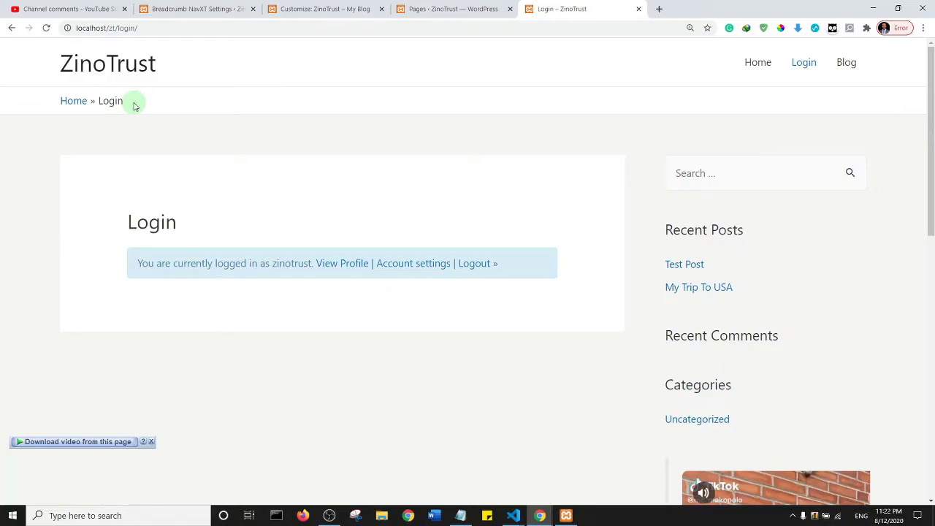
click(323, 8)
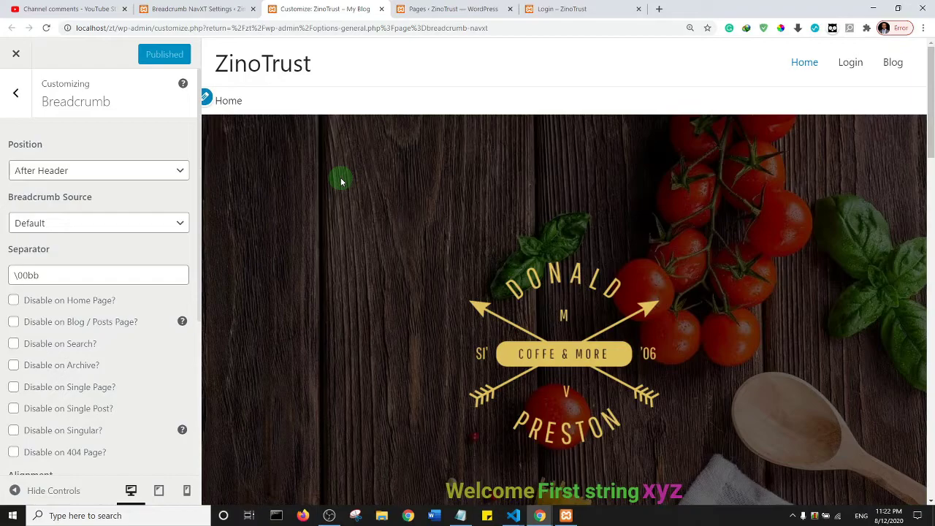
- Tick 'Disable on Home Page?' for the breadcrumb and publish it
scroll(73, 319, down, 3)
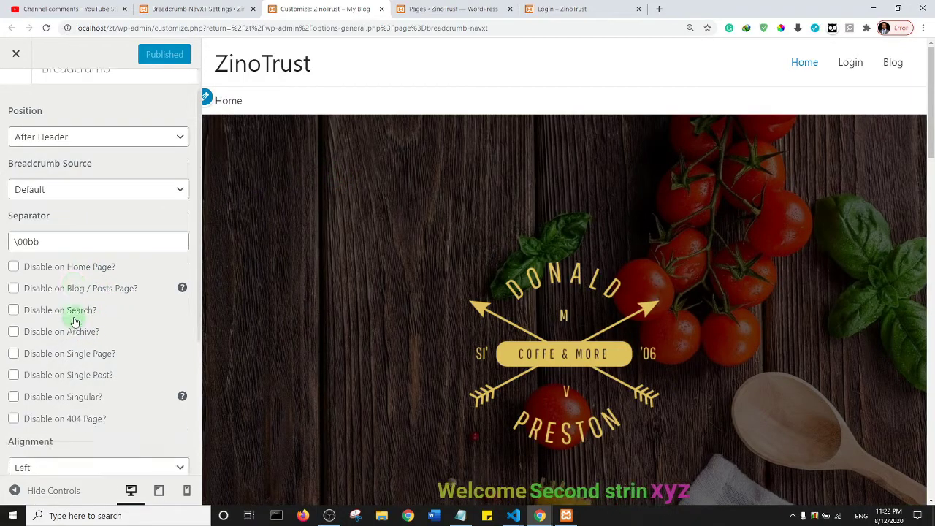
scroll(81, 268, up, 3)
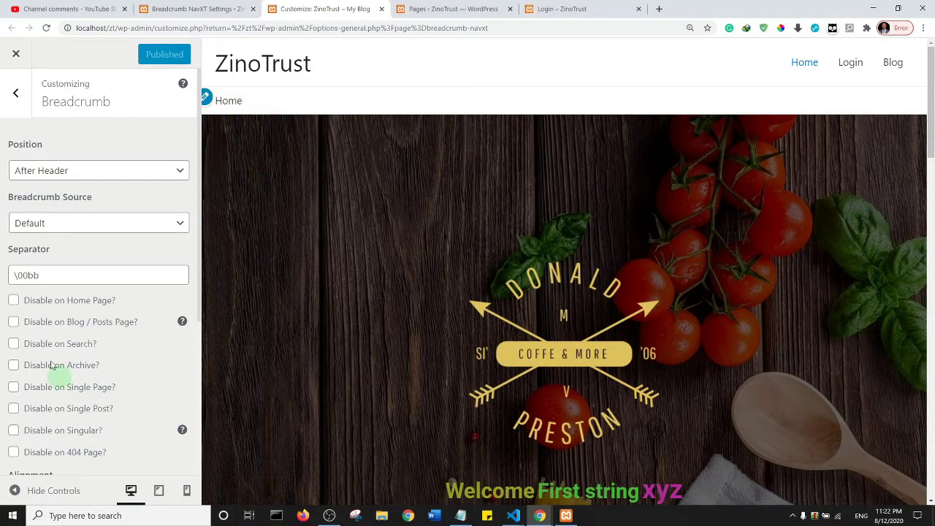
click(14, 301)
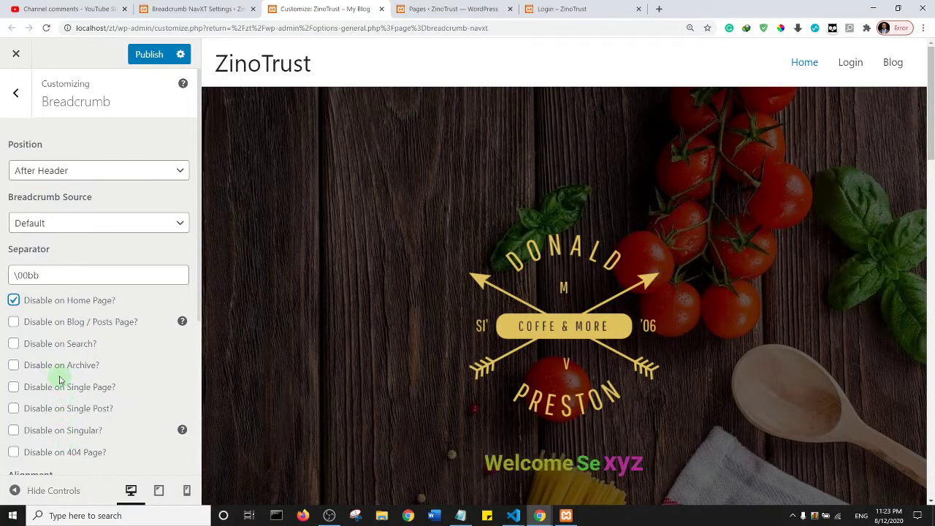
click(147, 54)
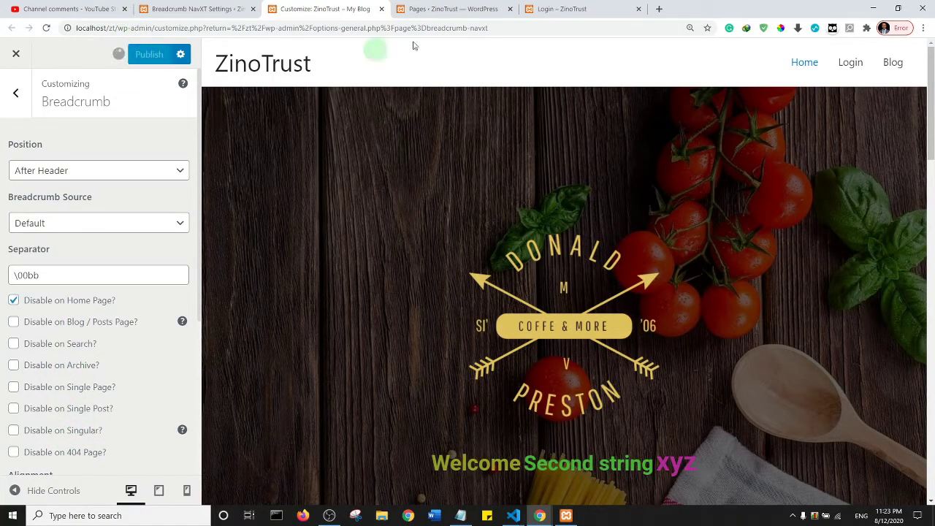
click(592, 5)
- Open the home page via the ZinoTrust site title to confirm no breadcrumb appears
click(119, 68)
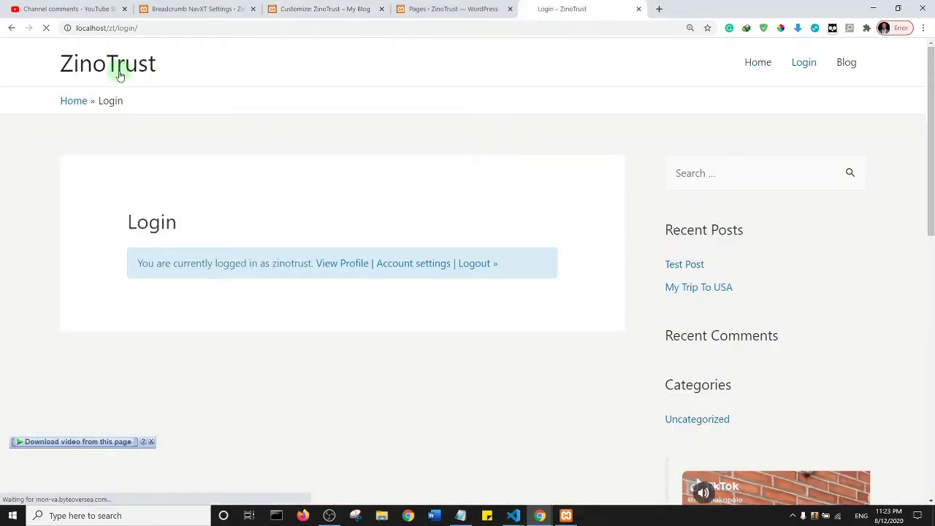